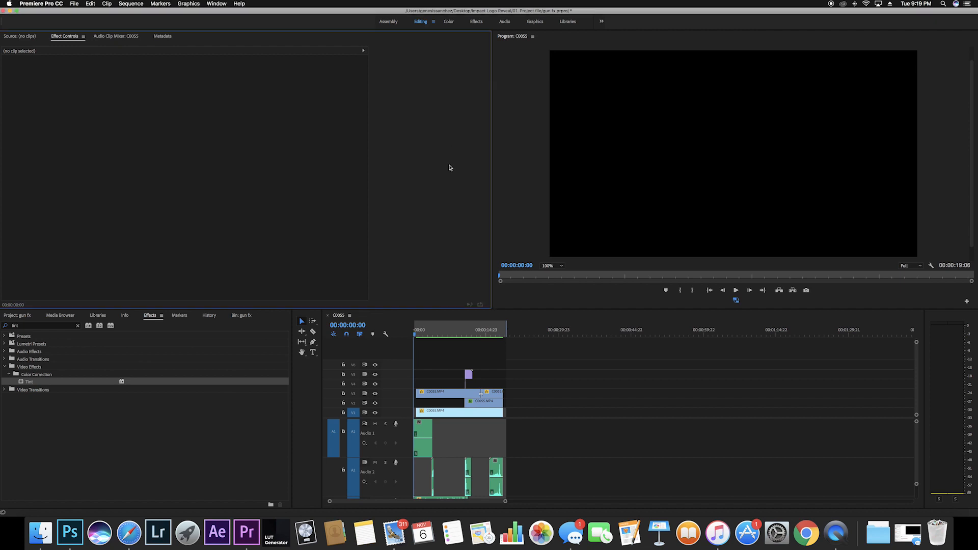
# Play the finished sequence from its start, then return the playhead to just before the gunshot
pyautogui.moveTo(418, 330); pyautogui.dragTo(383, 334)
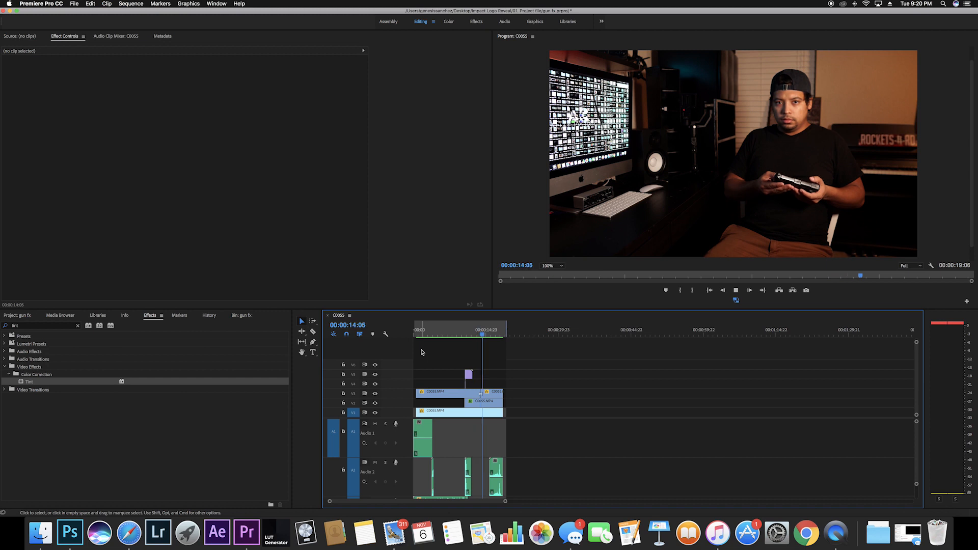
pyautogui.press('space')
pyautogui.moveTo(484, 334); pyautogui.dragTo(463, 337)
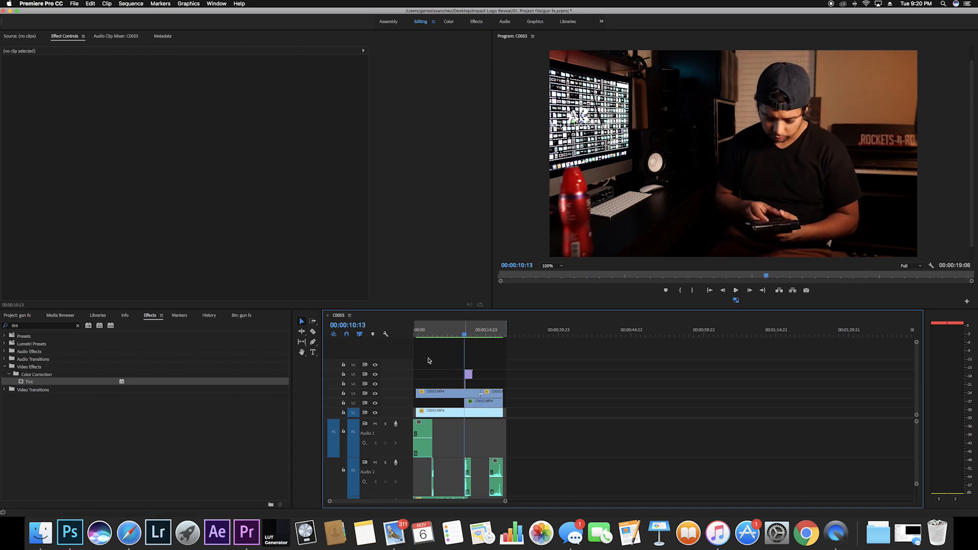
# Hide video tracks V5, V4 and V2 and replay the gunshot section without the effects
pyautogui.click(375, 375)
pyautogui.click(375, 383)
pyautogui.moveTo(459, 329)
pyautogui.mouseDown()
pyautogui.moveTo(475, 337)
pyautogui.moveTo(464, 335)
pyautogui.mouseUp()
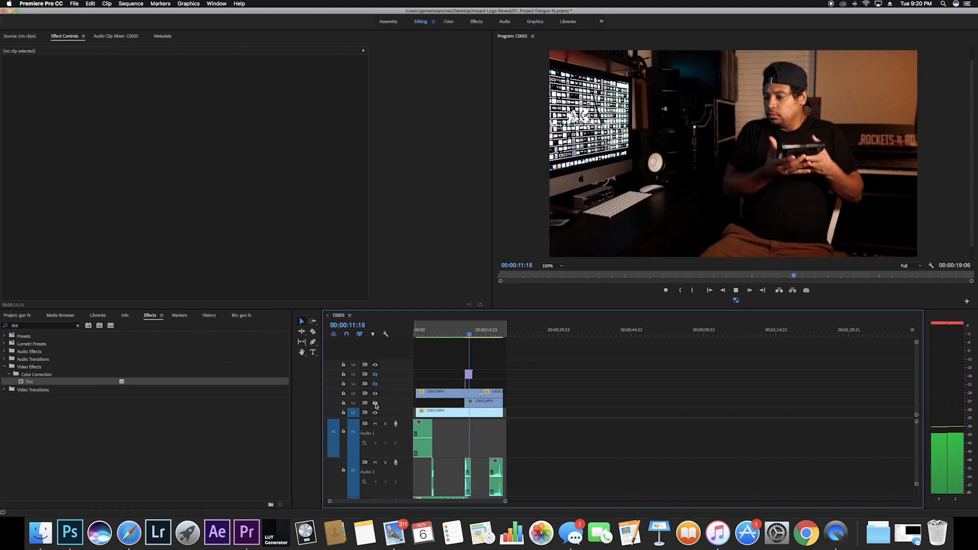
pyautogui.press('space')
pyautogui.click(375, 404)
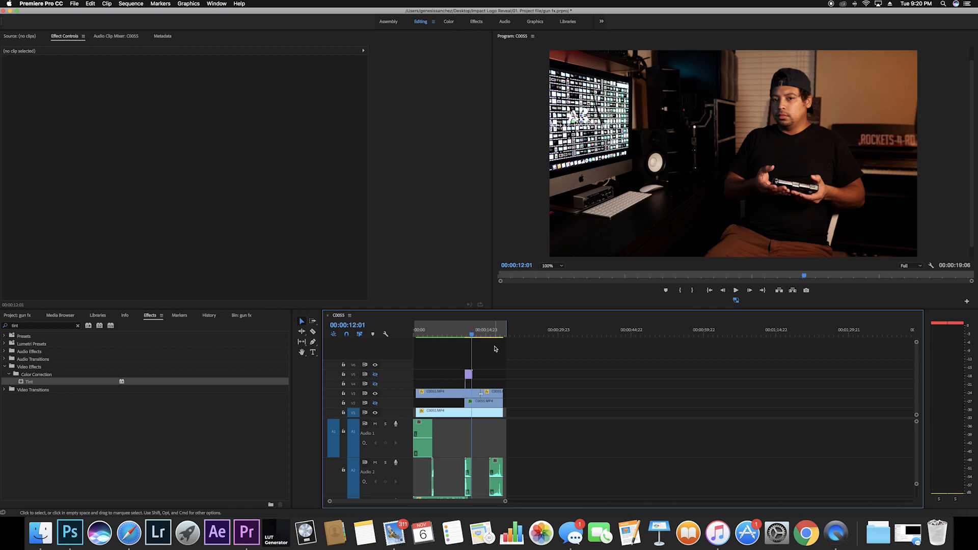
pyautogui.click(466, 336)
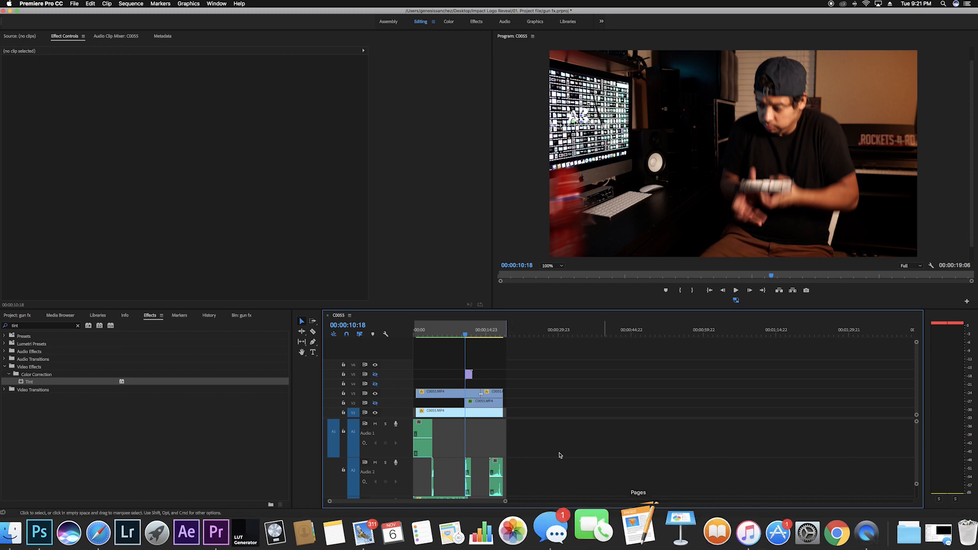
# Park the playhead on the gunshot frame at 00:00:10:18, where the bottle starts to move
pyautogui.moveTo(505, 501); pyautogui.dragTo(441, 503)
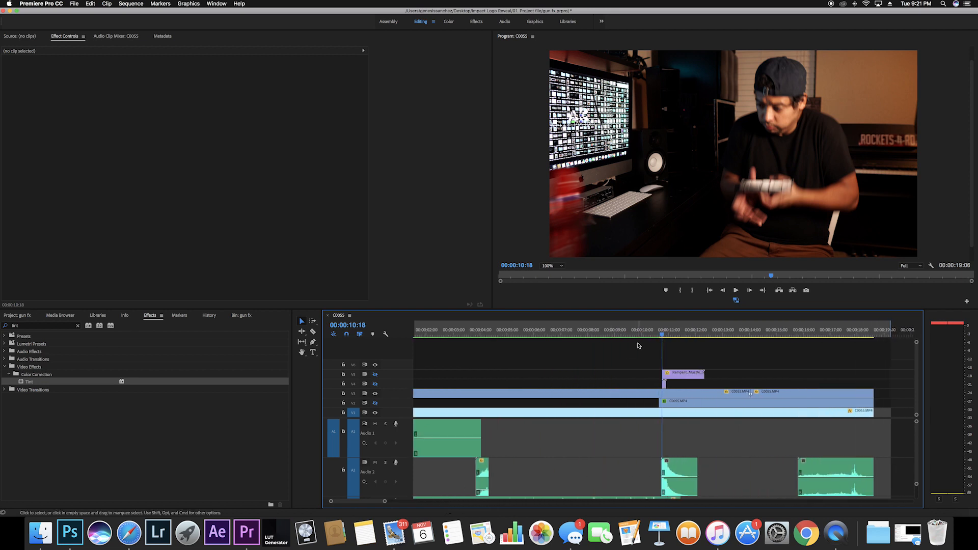
pyautogui.moveTo(662, 334); pyautogui.dragTo(658, 336)
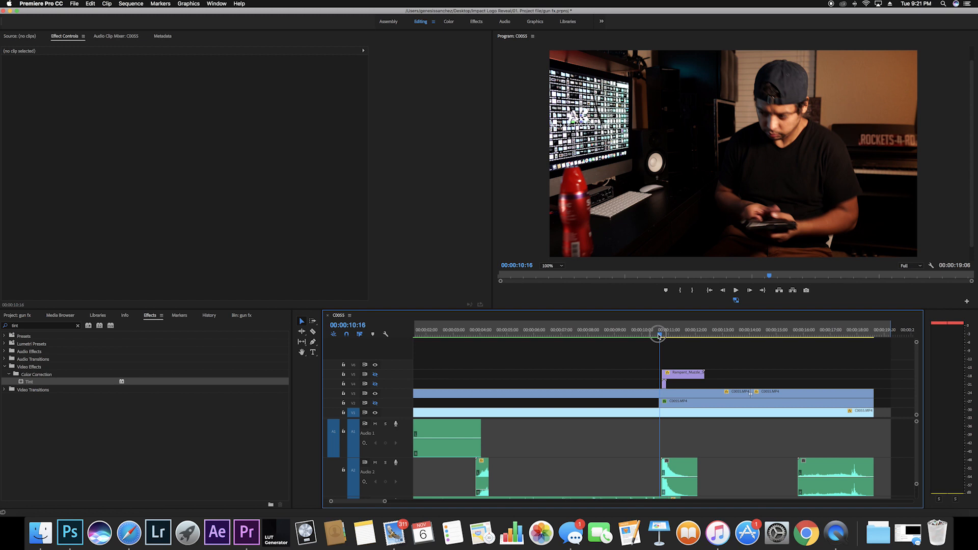
pyautogui.moveTo(659, 336); pyautogui.dragTo(660, 337)
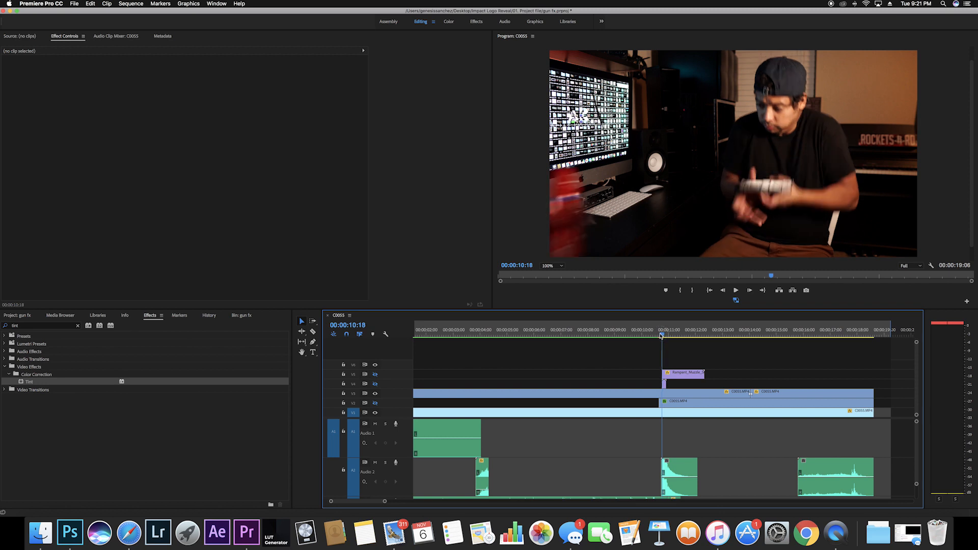
pyautogui.hscroll(-1, 660, 336)
pyautogui.click(670, 336)
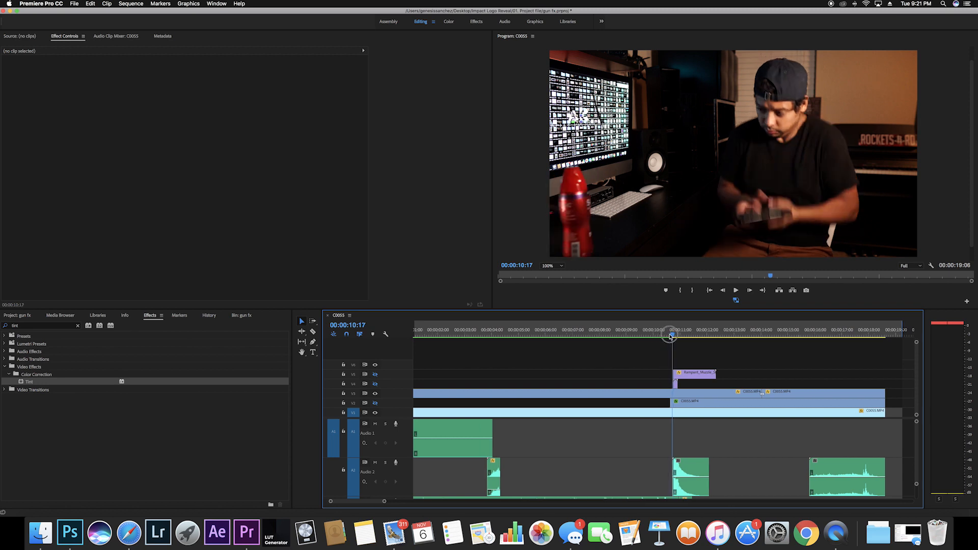
pyautogui.moveTo(670, 336); pyautogui.dragTo(672, 336)
pyautogui.hscroll(-1, 672, 337)
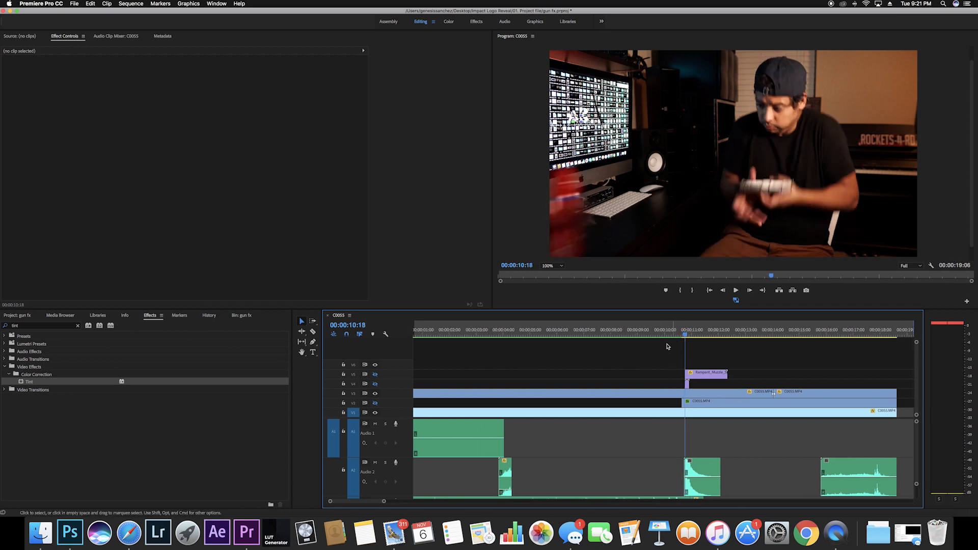
pyautogui.hscroll(4, 655, 354)
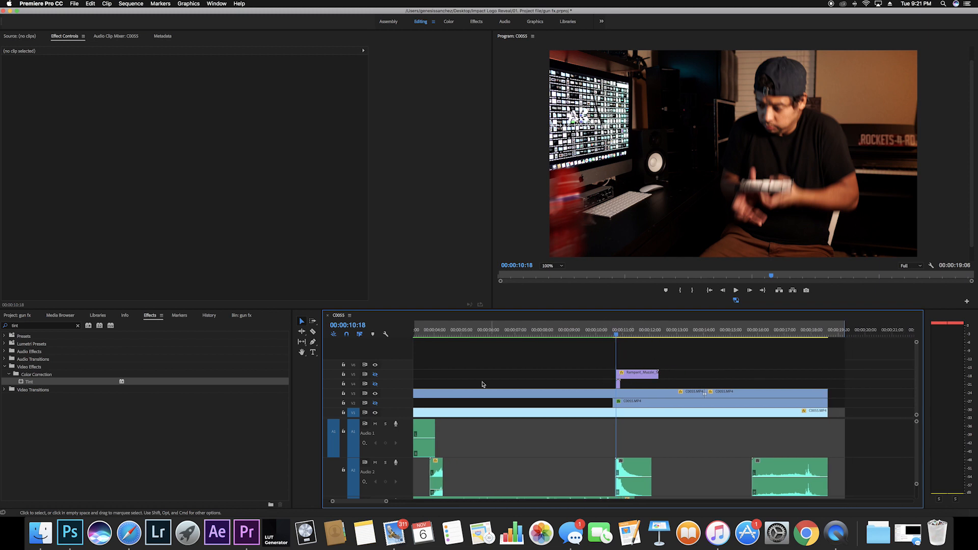
# Briefly show V4 to compare the muzzle flash, then move the existing flash clip earlier on V4, clear of the gunshot frame
pyautogui.click(375, 385)
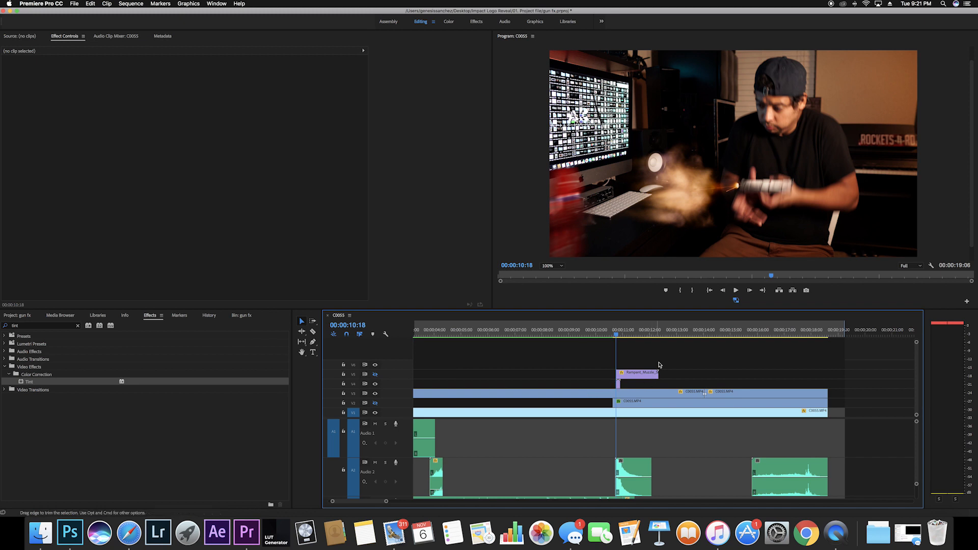
pyautogui.click(375, 385)
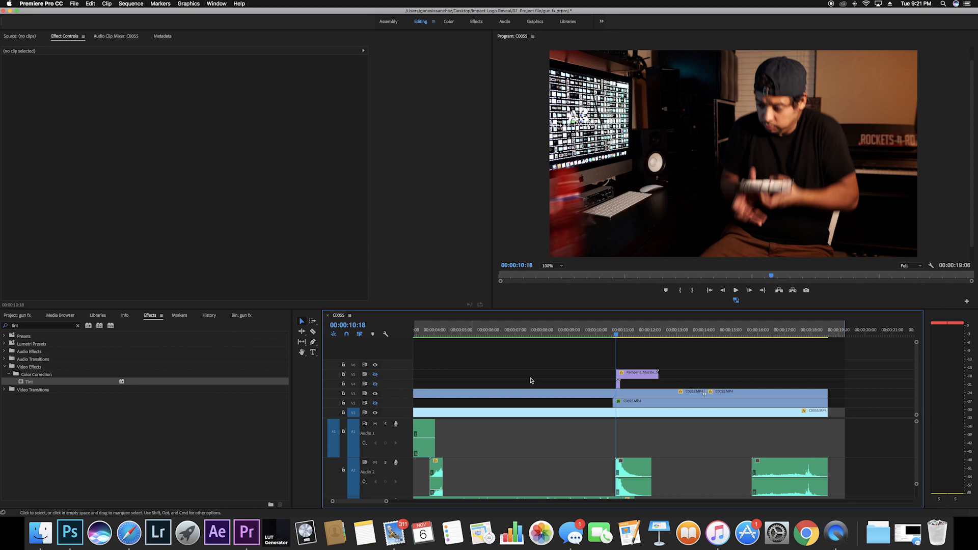
pyautogui.moveTo(618, 387); pyautogui.dragTo(585, 384)
# Open the Rampant_Gun_Effects_FREE folder in Finder, look through its files and preview Rampant_Muzzle_Flashes_032.mov
pyautogui.moveTo(857, 12); pyautogui.dragTo(803, 15)
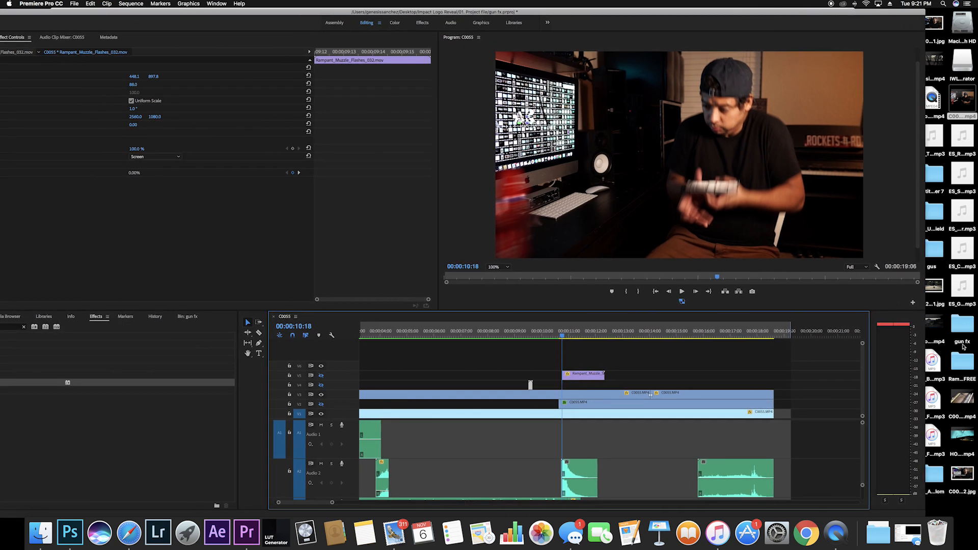
pyautogui.click(962, 362)
pyautogui.doubleClick(961, 363)
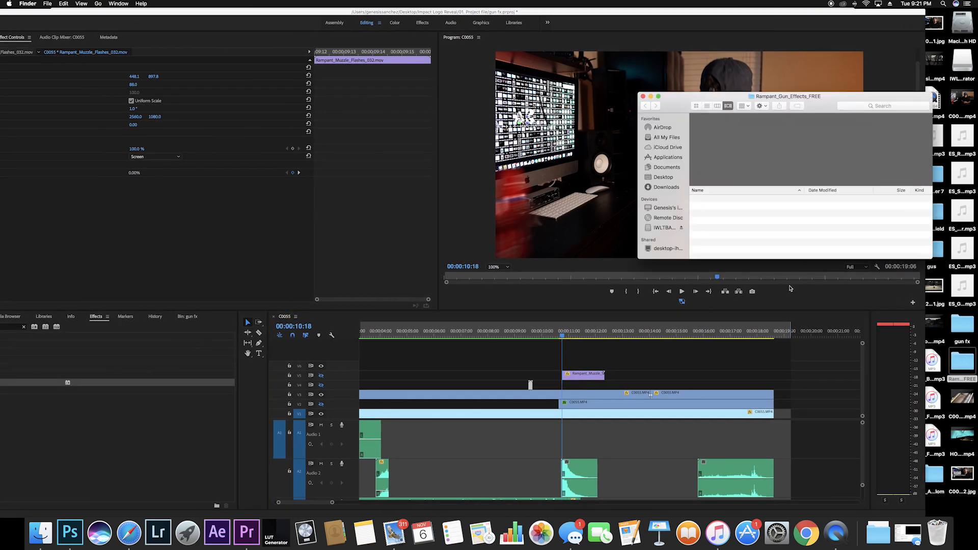
pyautogui.click(736, 207)
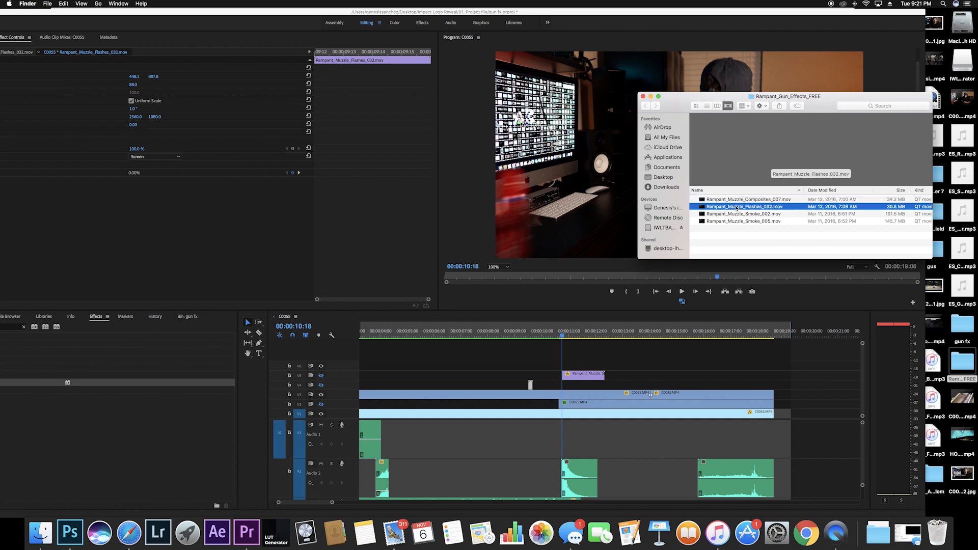
pyautogui.click(737, 214)
pyautogui.click(735, 221)
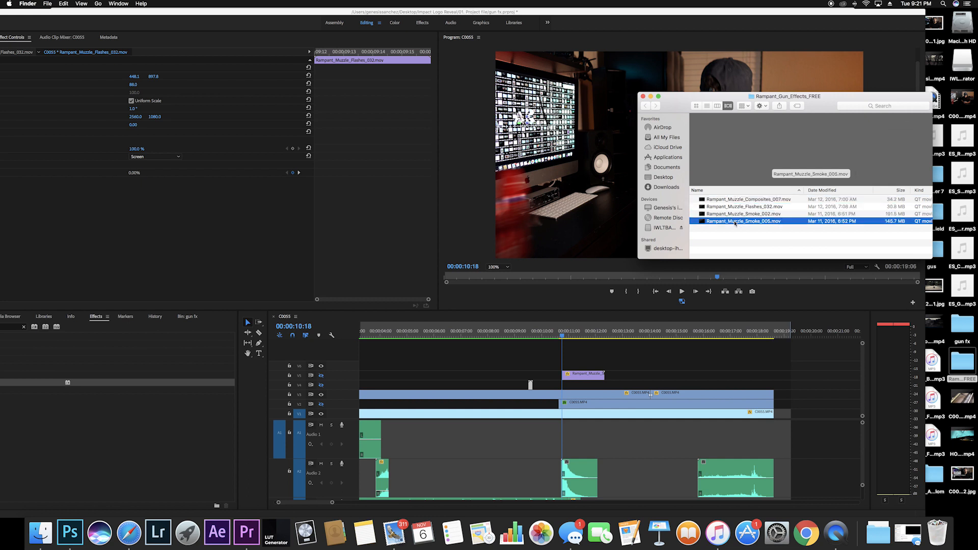
pyautogui.click(742, 208)
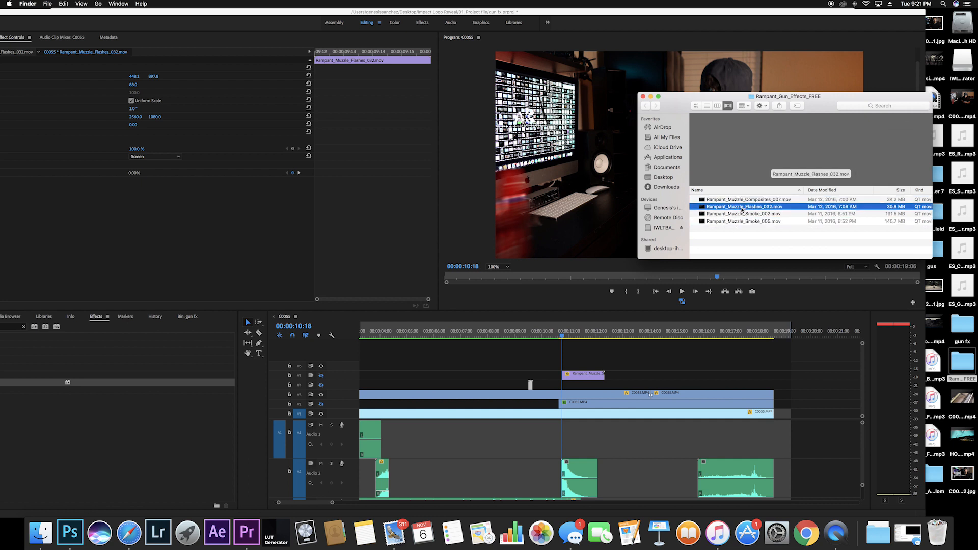
pyautogui.press('space')
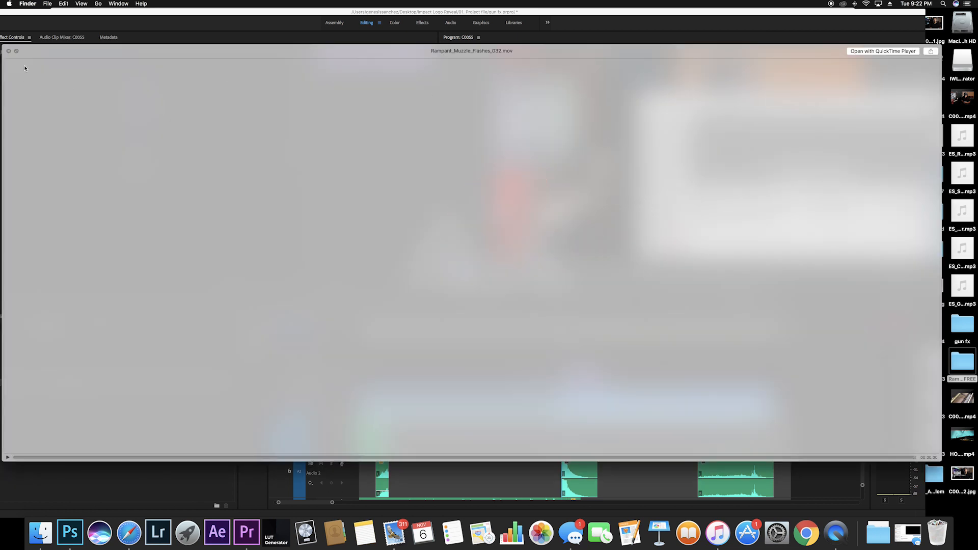
pyautogui.click(8, 52)
# Place Rampant_Muzzle_Flashes_032.mov on V4 starting at 00:00:10:18 and make the V4 track visible
pyautogui.moveTo(717, 206); pyautogui.dragTo(559, 385)
pyautogui.click(429, 270)
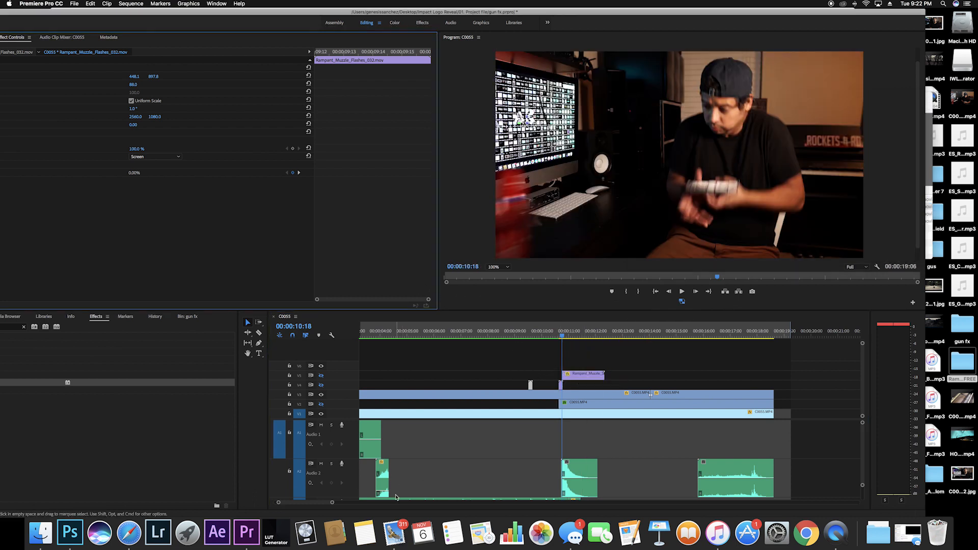
pyautogui.moveTo(333, 504); pyautogui.dragTo(294, 505)
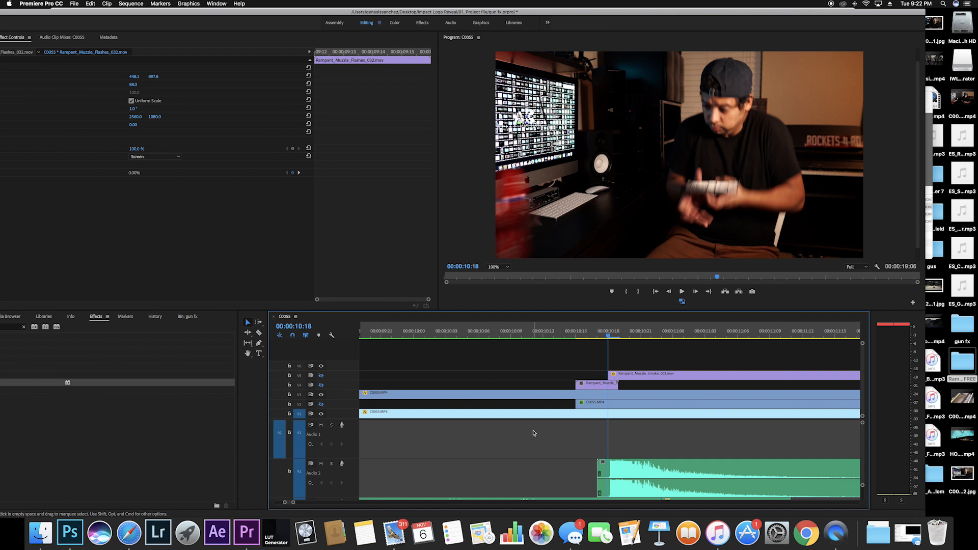
pyautogui.moveTo(593, 387); pyautogui.dragTo(614, 386)
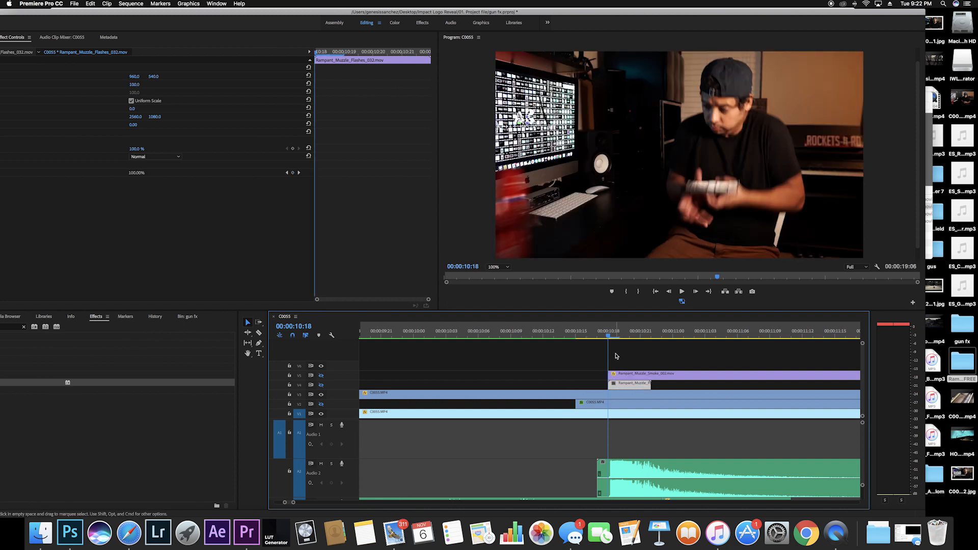
pyautogui.click(321, 385)
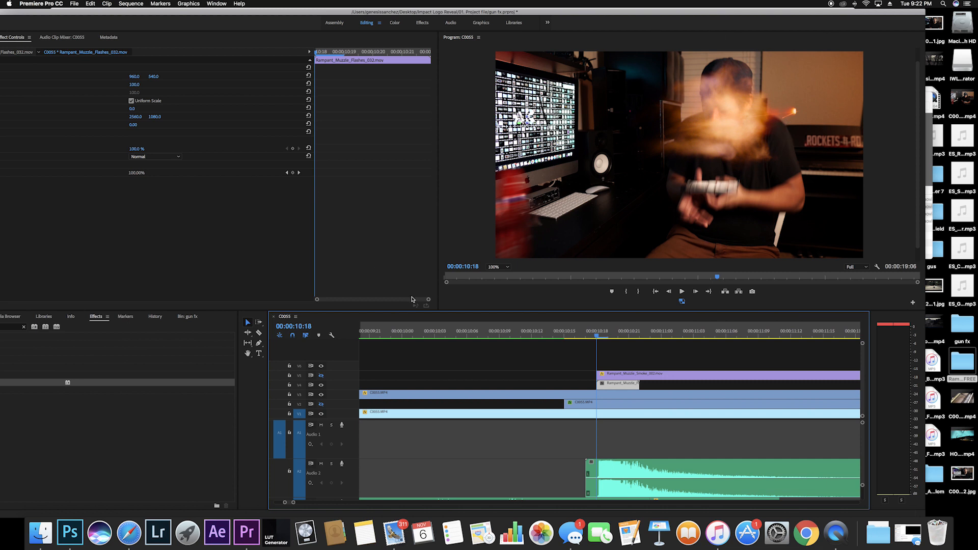
# Set the muzzle flash clip's position to 516, 882 and its scale to 78 to align it with the gun barrel
pyautogui.moveTo(134, 77); pyautogui.dragTo(1, 76)
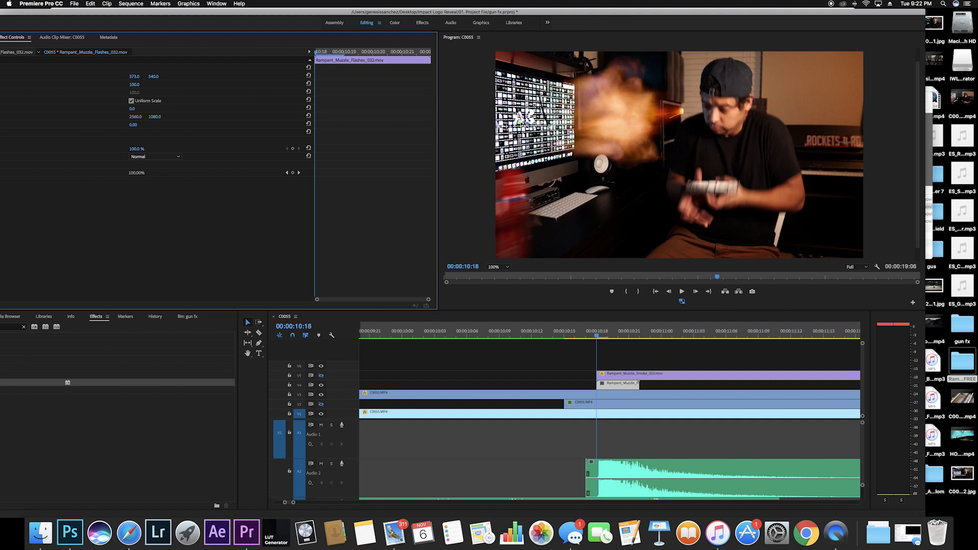
pyautogui.moveTo(153, 76); pyautogui.dragTo(300, 77)
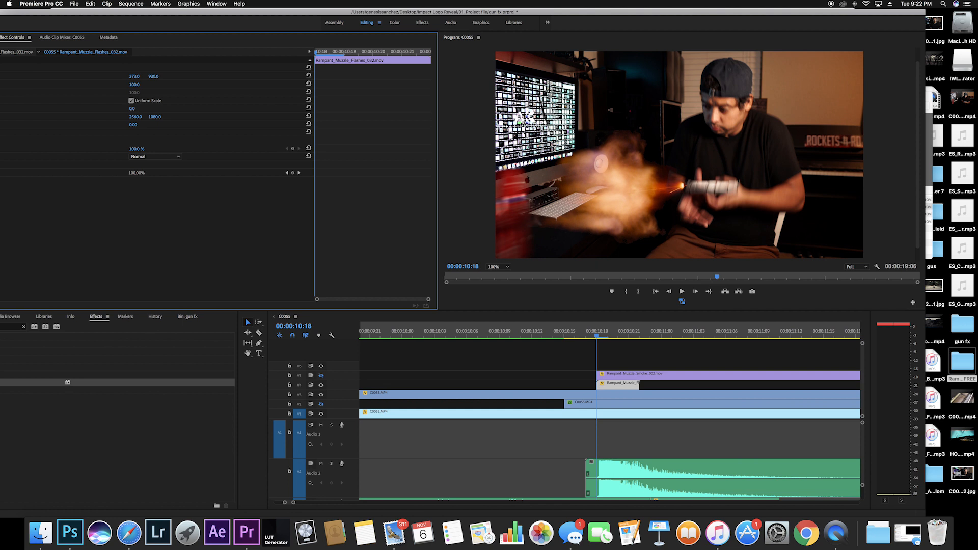
pyautogui.moveTo(134, 76); pyautogui.dragTo(141, 76)
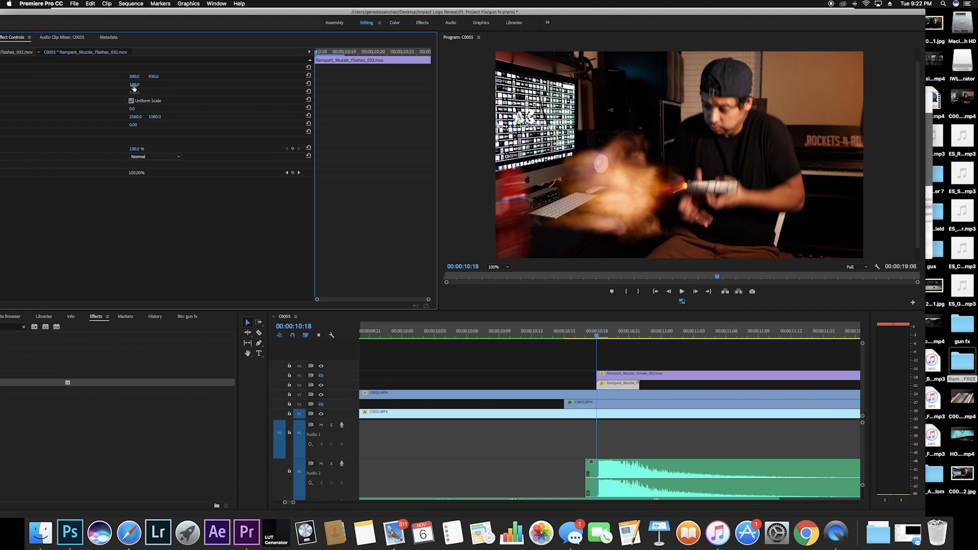
pyautogui.moveTo(134, 84)
pyautogui.mouseDown()
pyautogui.moveTo(123, 85)
pyautogui.moveTo(155, 76)
pyautogui.moveTo(118, 77)
pyautogui.moveTo(219, 76)
pyautogui.moveTo(126, 76)
pyautogui.mouseUp()
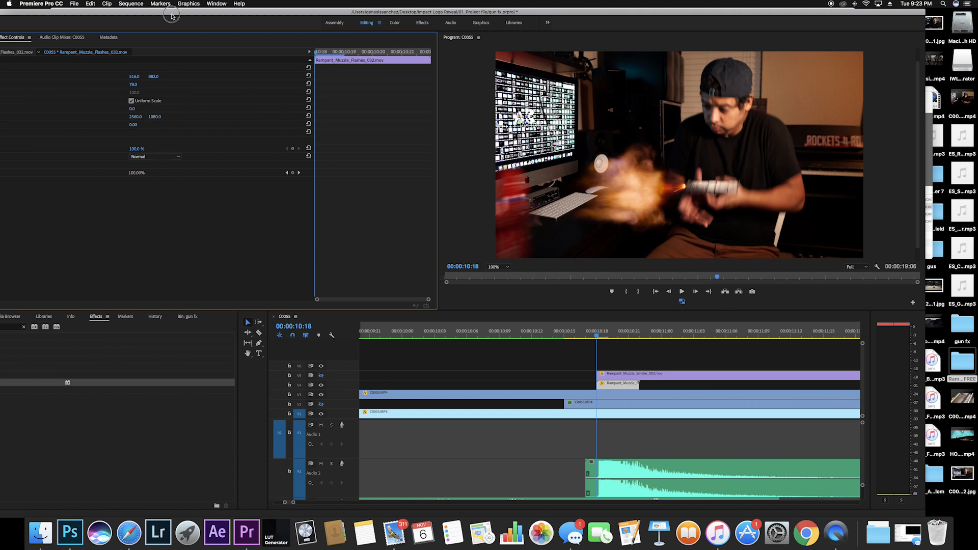
# Set the muzzle flash clip's blend mode to Screen
pyautogui.moveTo(171, 15); pyautogui.dragTo(226, 16)
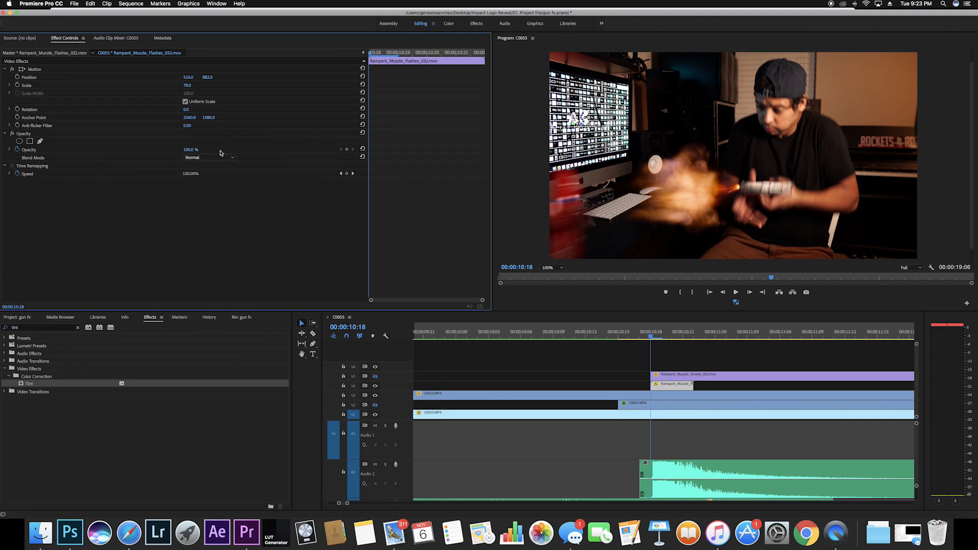
pyautogui.click(219, 157)
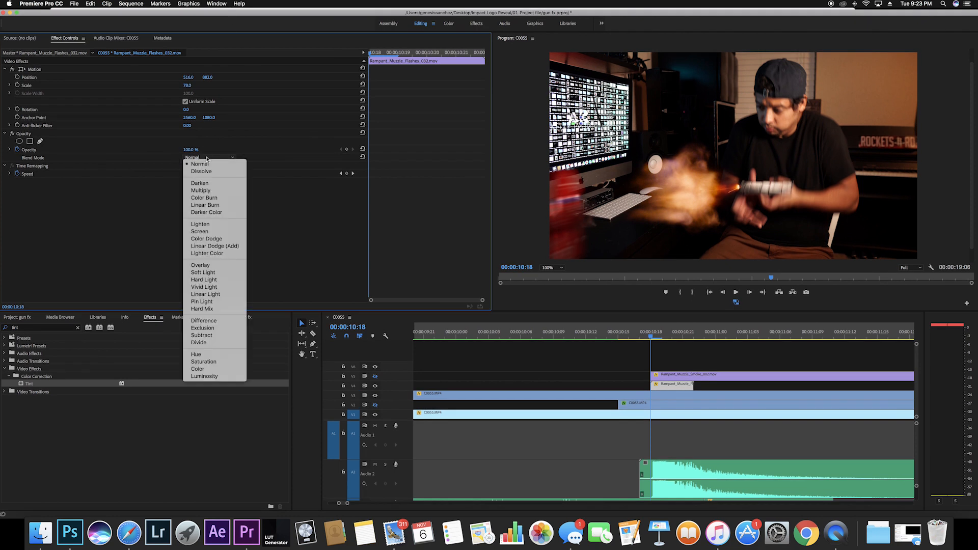
pyautogui.click(215, 233)
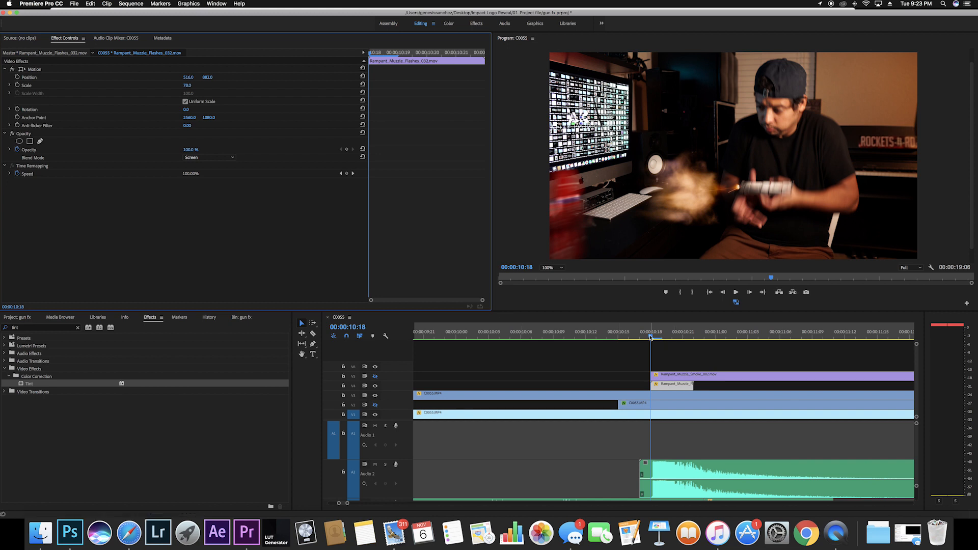
# Mark the range from 00:00:10:15 to 00:00:11:03 around the gunshot and render it In to Out
pyautogui.moveTo(631, 337); pyautogui.dragTo(618, 336)
pyautogui.press('i')
pyautogui.click(693, 336)
pyautogui.click(744, 337)
pyautogui.press('o')
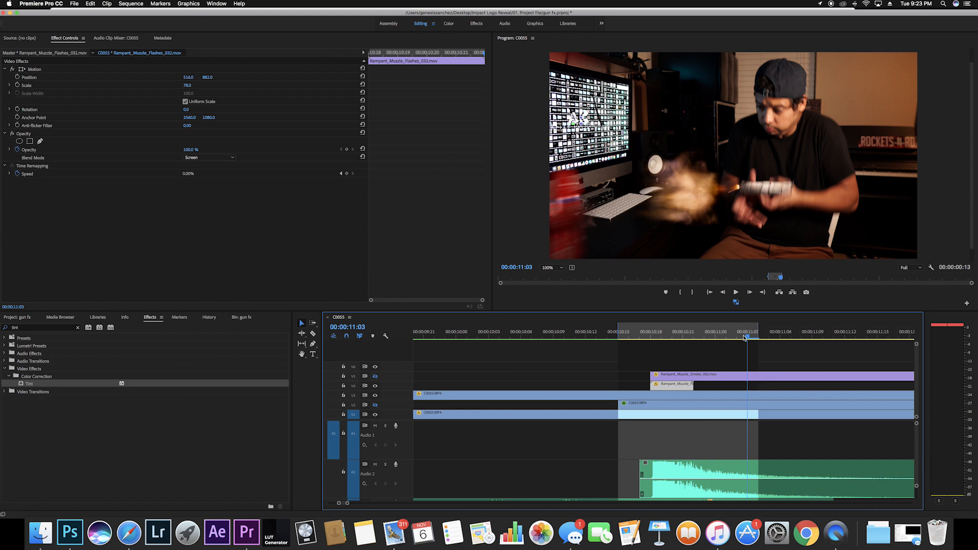
pyautogui.click(130, 3)
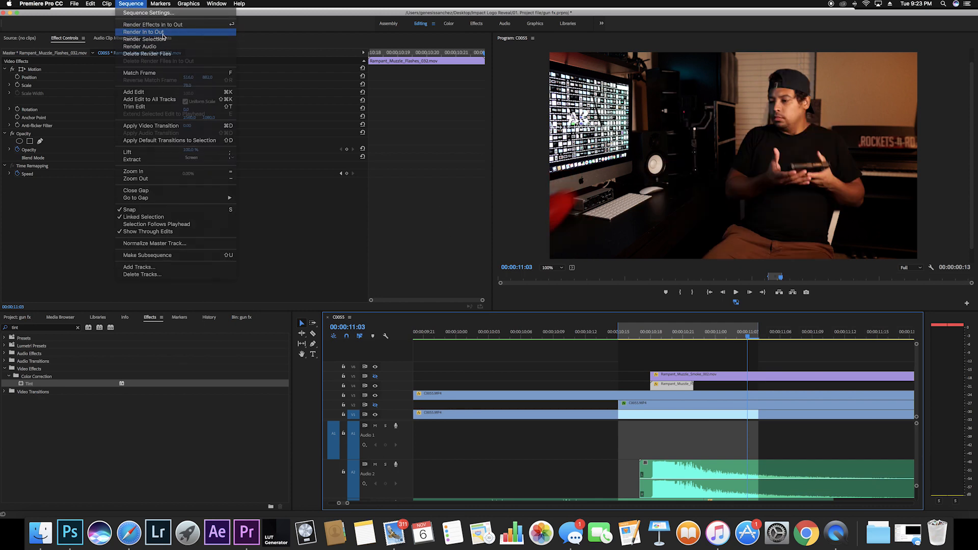
pyautogui.click(163, 37)
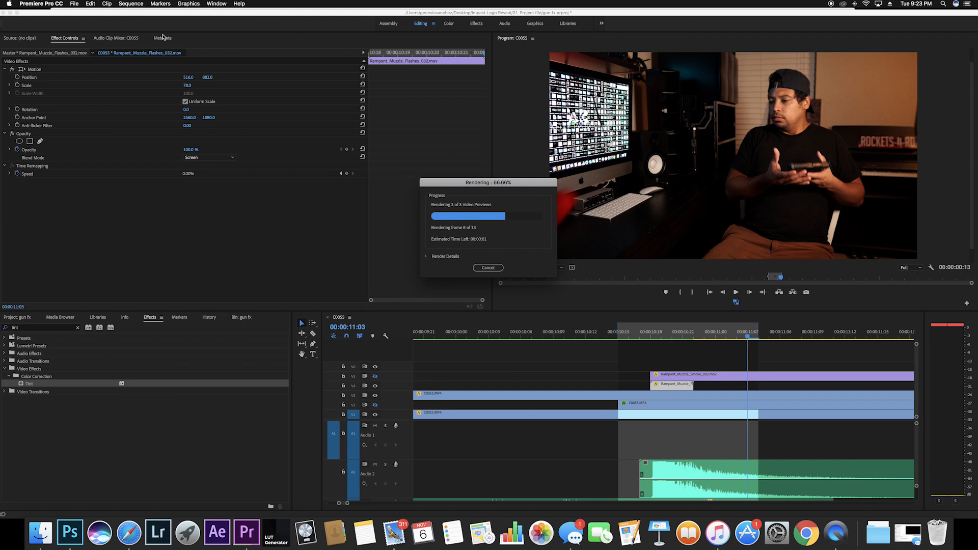
# Play back the rendered gunshot section to review the muzzle flash
pyautogui.press('space')
pyautogui.click(633, 336)
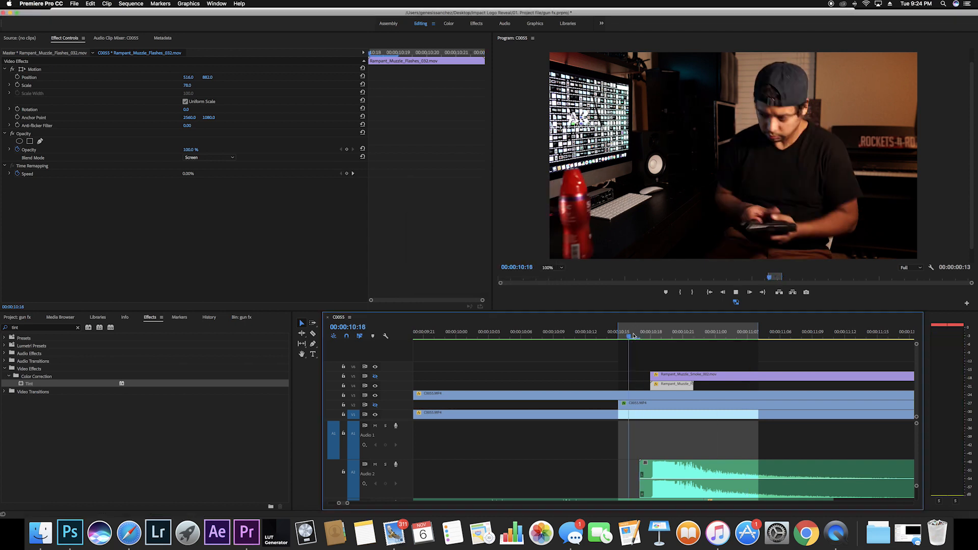
pyautogui.moveTo(648, 337); pyautogui.dragTo(659, 338)
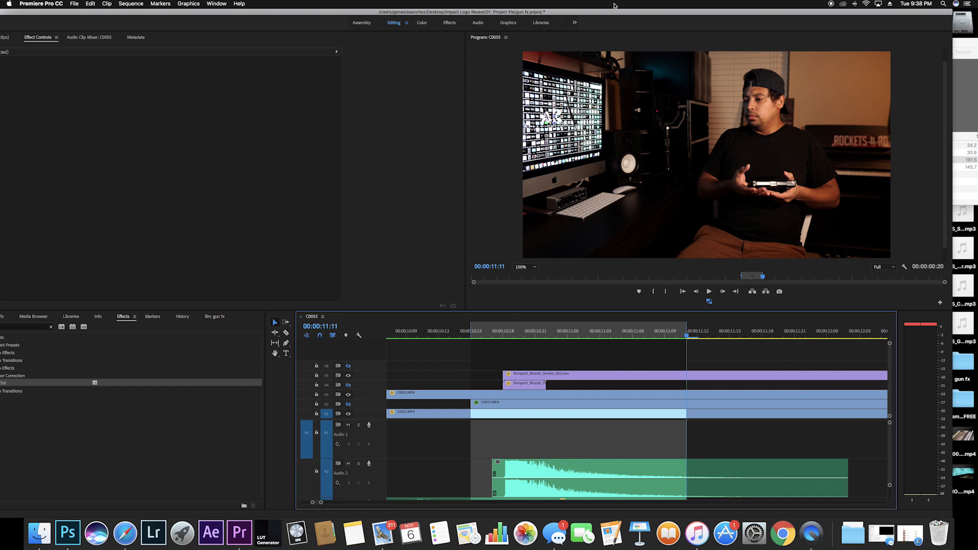
# Move the editing window fully back onto the screen and inspect the muzzle smoke clip's effect settings at frame 00:00:10:18
pyautogui.click(605, 12)
pyautogui.moveTo(605, 13); pyautogui.dragTo(631, 14)
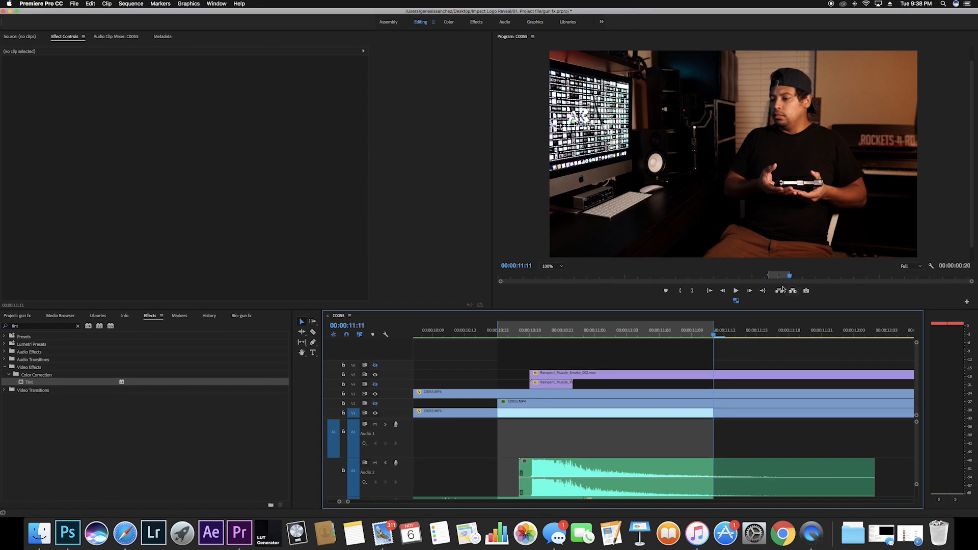
pyautogui.click(542, 335)
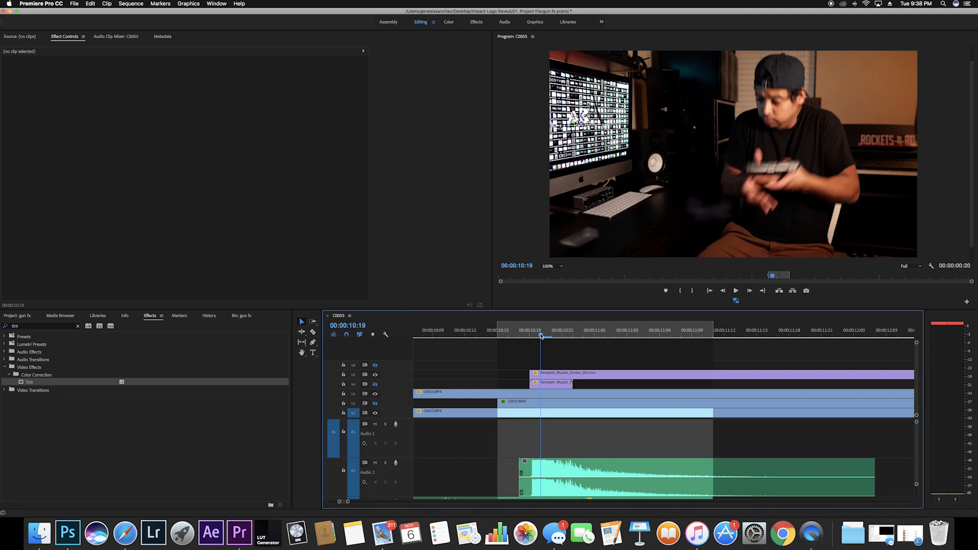
pyautogui.click(534, 336)
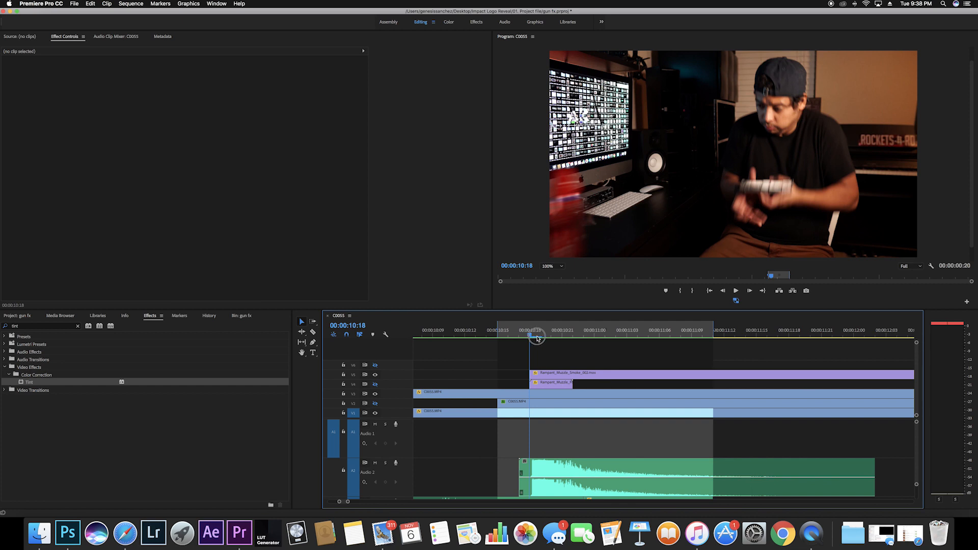
pyautogui.click(540, 337)
pyautogui.click(533, 337)
pyautogui.click(544, 376)
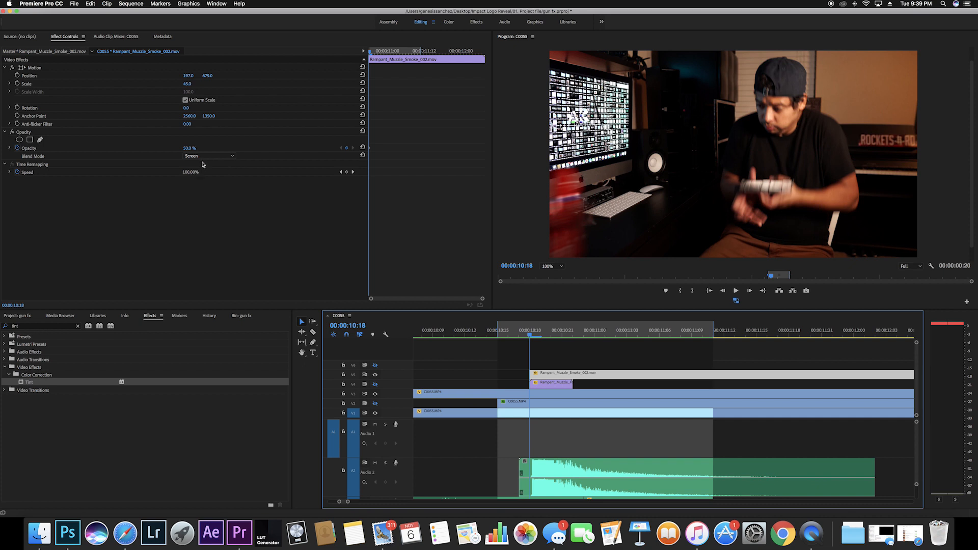
# Go to frame 00:00:10:17 and show the opacity mask outline of the C0055 clip on track V3
pyautogui.moveTo(531, 334); pyautogui.dragTo(519, 334)
pyautogui.click(523, 395)
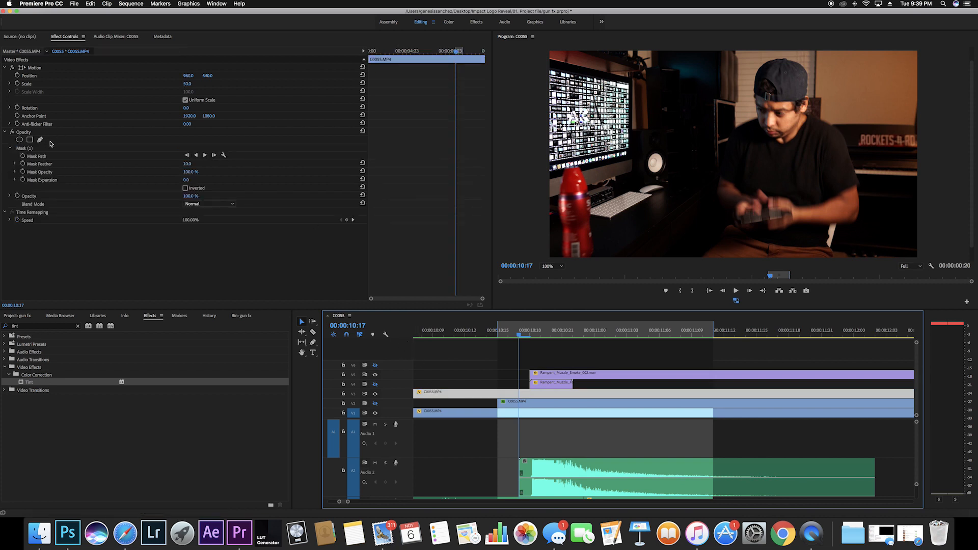
pyautogui.click(53, 147)
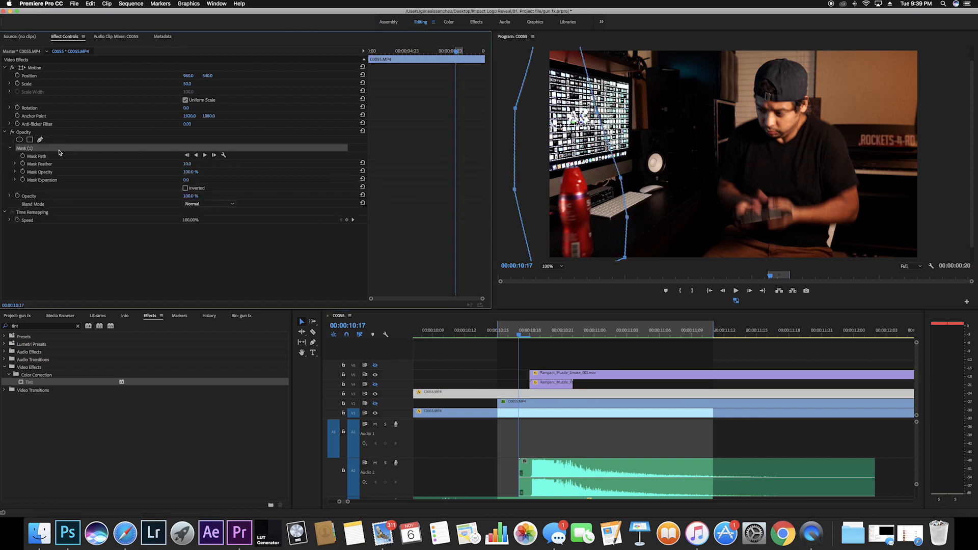
# Turn on the V2 track's output and show the opacity mask of its tinted C0055 clip
pyautogui.click(531, 406)
pyautogui.click(375, 403)
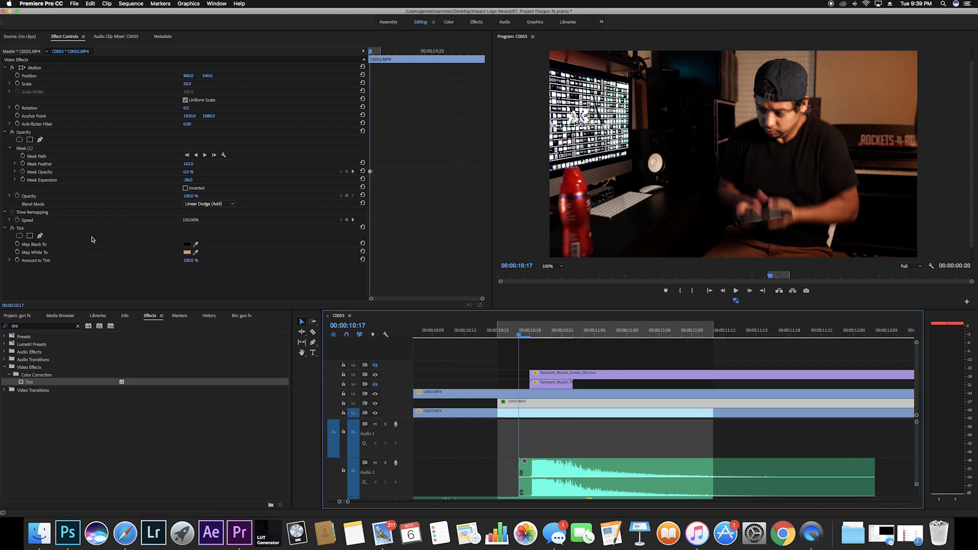
pyautogui.click(48, 149)
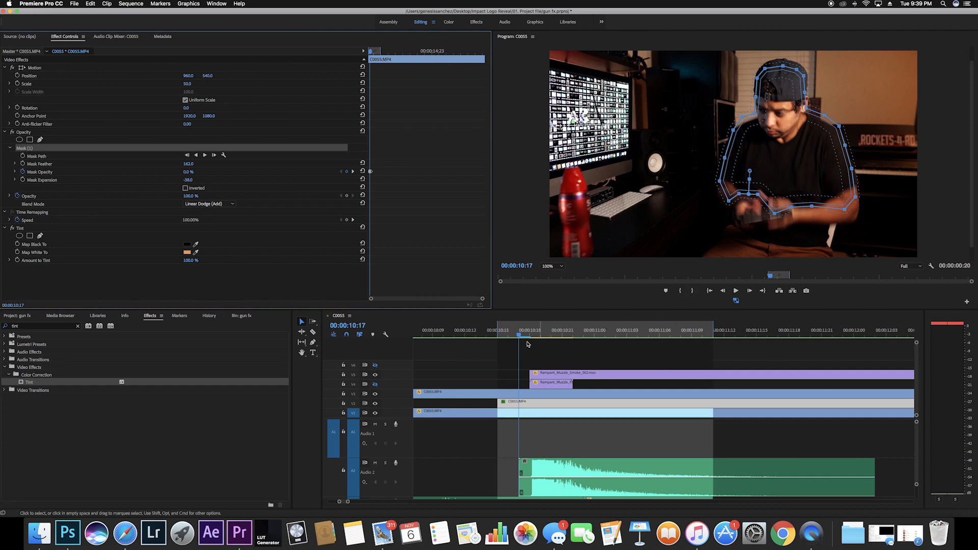
# Scrub between 00:00:10:17 and 00:00:10:20 to check the masked light flash on the body
pyautogui.moveTo(517, 334); pyautogui.dragTo(529, 335)
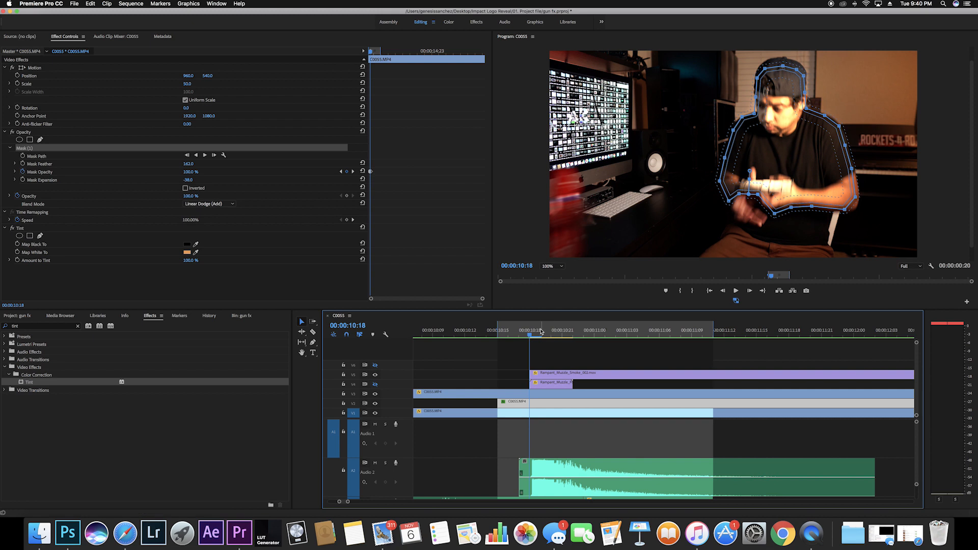
pyautogui.moveTo(529, 336); pyautogui.dragTo(523, 337)
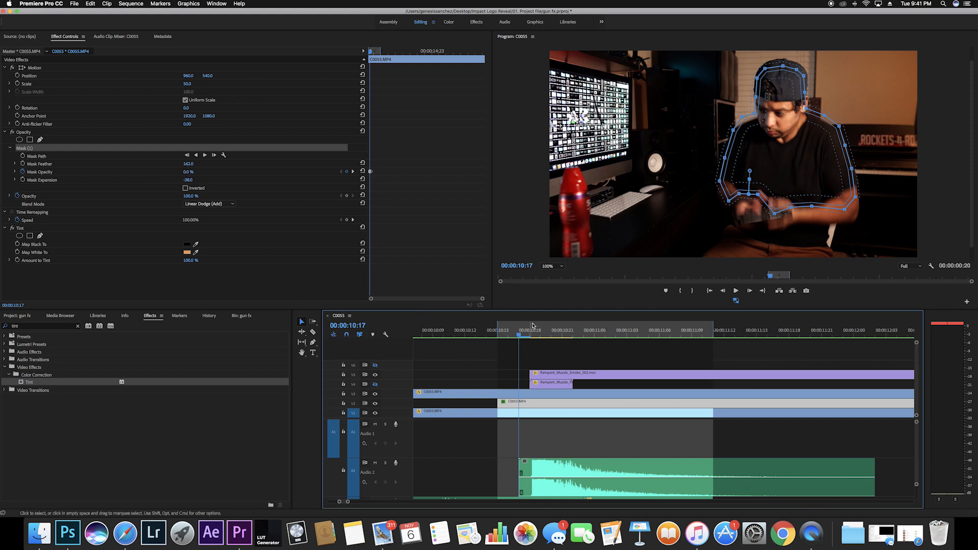
pyautogui.moveTo(520, 336); pyautogui.dragTo(550, 339)
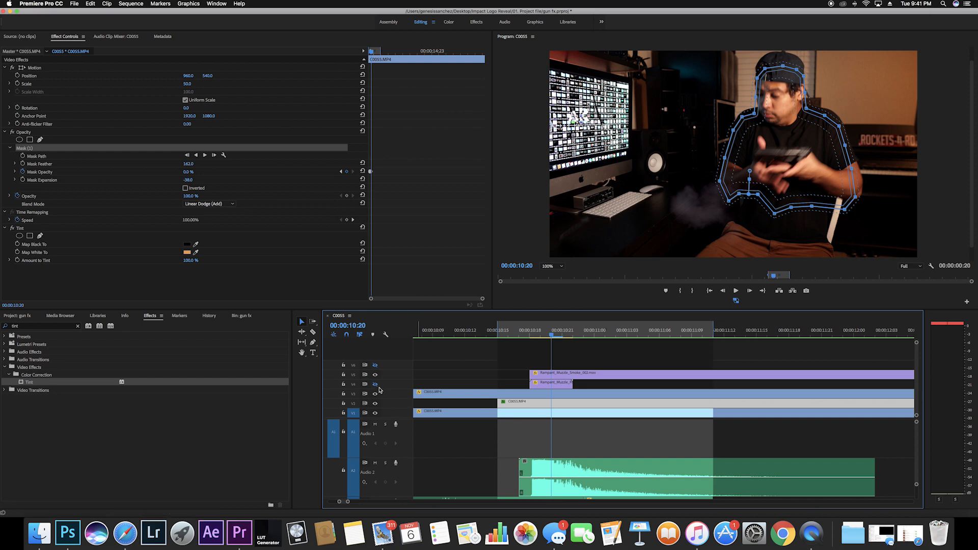
# Turn on the V4 muzzle flash track's output and render the marked gunshot range In to Out
pyautogui.click(131, 3)
pyautogui.click(158, 33)
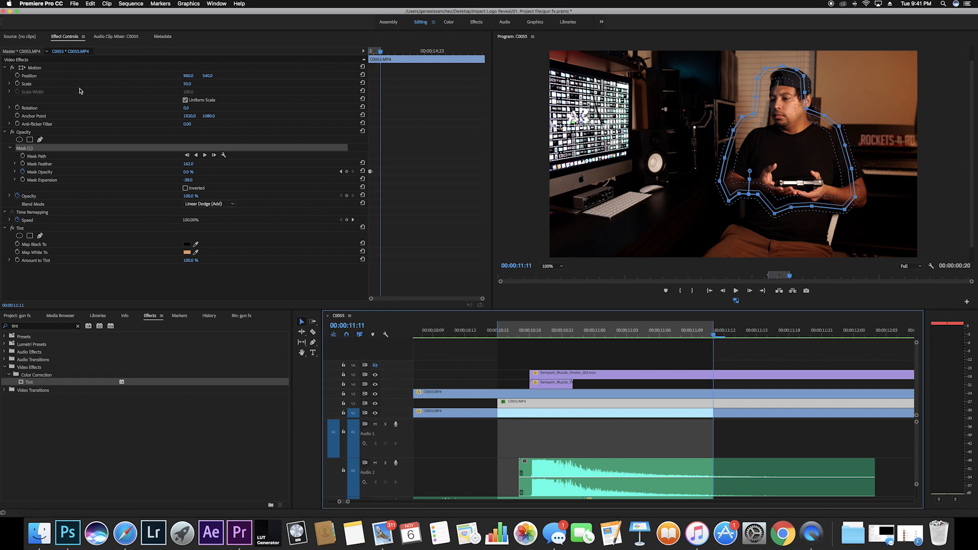
# Hide the mask outline in the preview and return the playhead to 00:00:10:15 to review the rendered gunshot
pyautogui.click(78, 136)
pyautogui.click(79, 134)
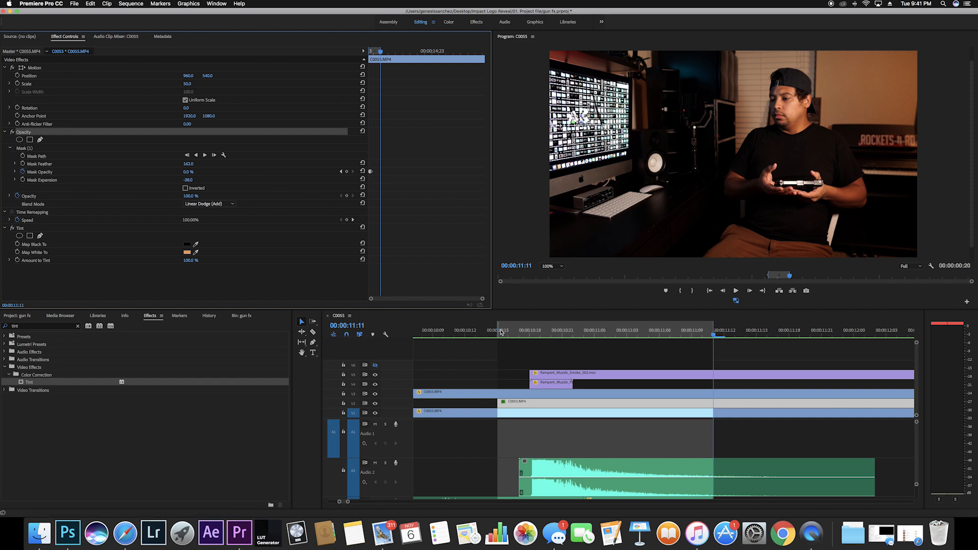
pyautogui.click(500, 332)
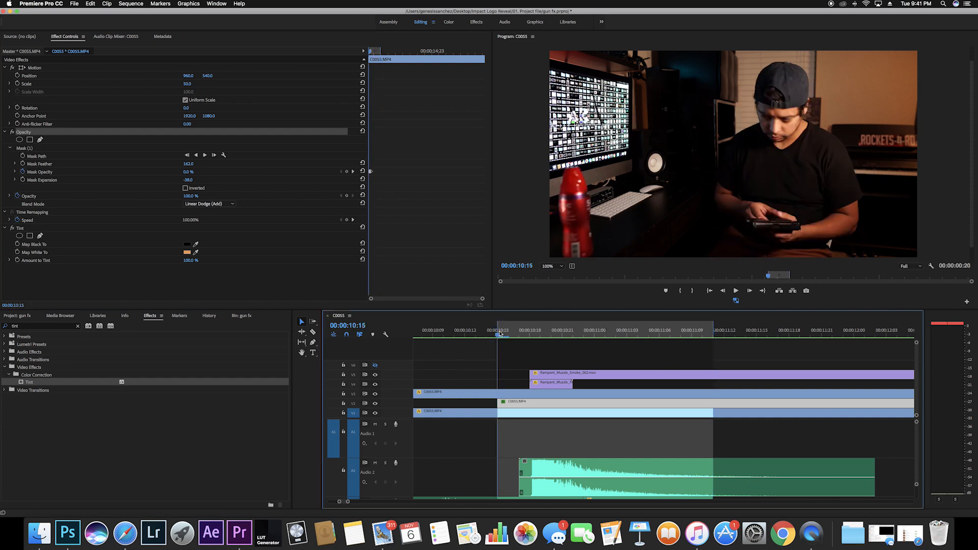